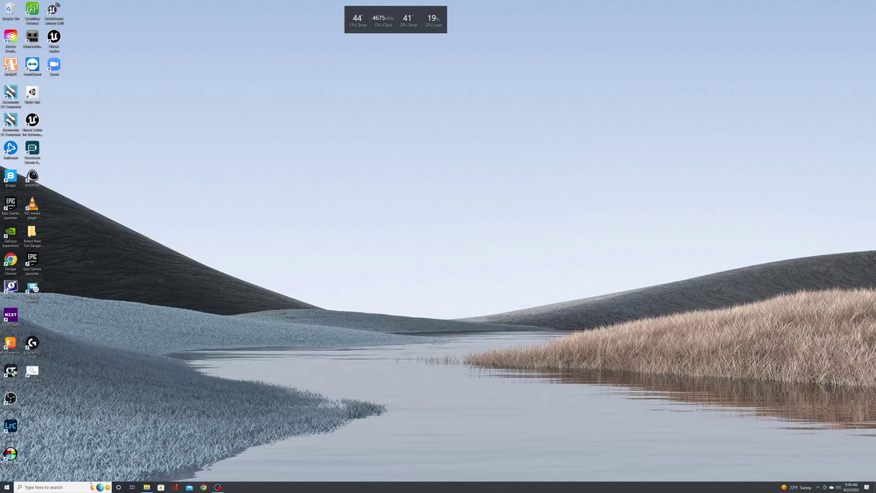
Launch Unreal Engine from its desktop shortcut to bring up the Project Browser.
{"action": "double_click", "coordinate": [54, 38]}
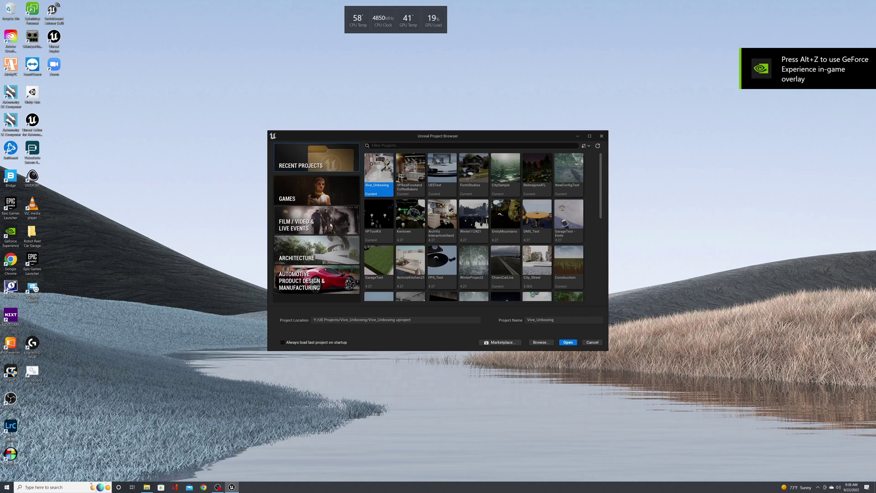
Choose the InCameraVFX template under Film/Video & Live Events and browse for a project location.
{"action": "left_click", "coordinate": [325, 225]}
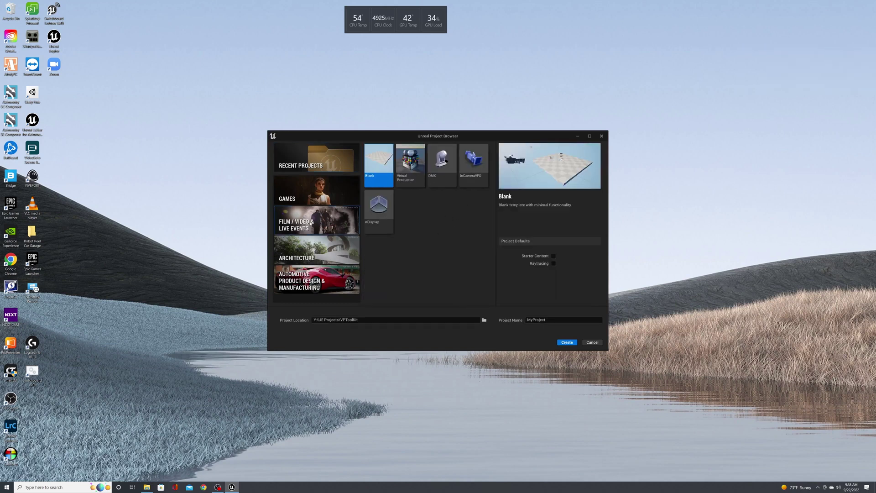
{"action": "left_click", "coordinate": [473, 168]}
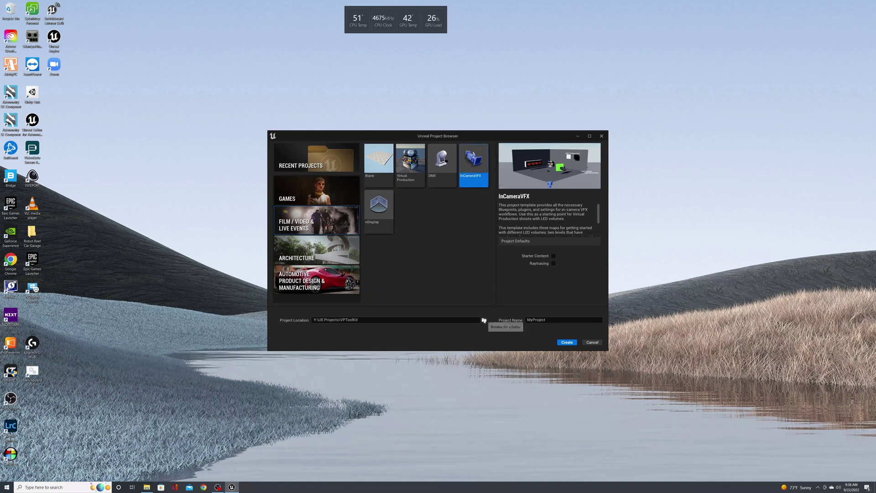
{"action": "left_click", "coordinate": [483, 320]}
{"action": "left_click", "coordinate": [315, 293]}
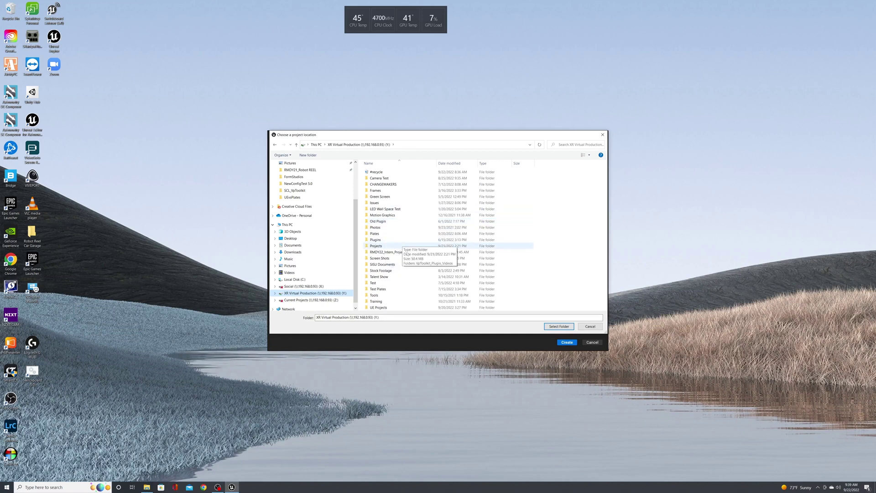
Set the location to Projects\VpToolkit_Plugin_Videos\Unreal_Projects and create project VPTSetupProject.
{"action": "double_click", "coordinate": [388, 247]}
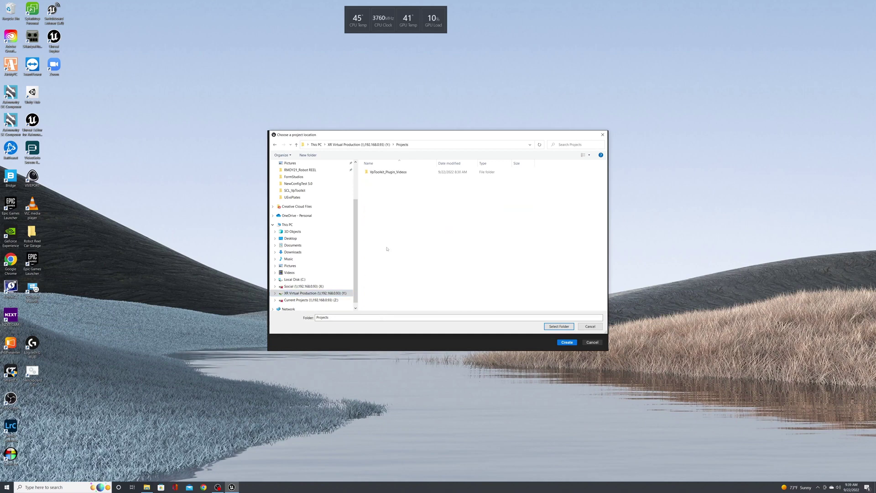
{"action": "double_click", "coordinate": [387, 172]}
{"action": "left_click", "coordinate": [382, 185]}
{"action": "double_click", "coordinate": [382, 185]}
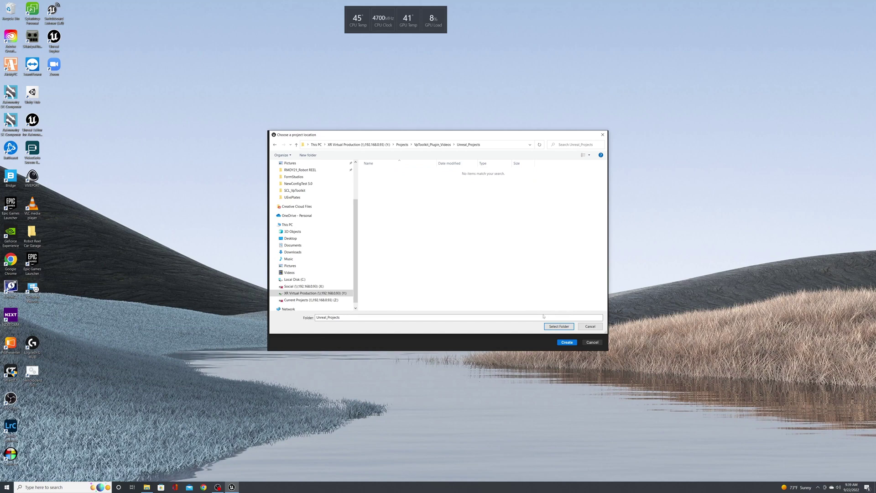
{"action": "left_click", "coordinate": [558, 326]}
{"action": "type", "text": "VPTSetupProject"}
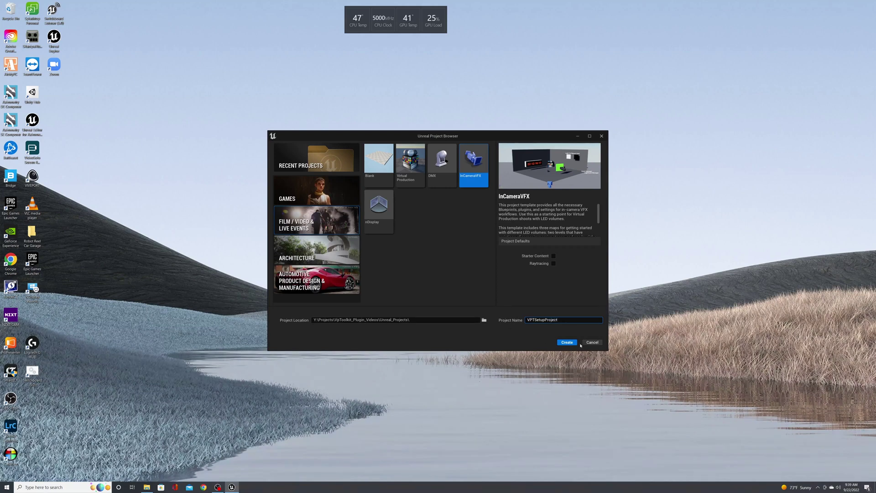
{"action": "left_click", "coordinate": [554, 297]}
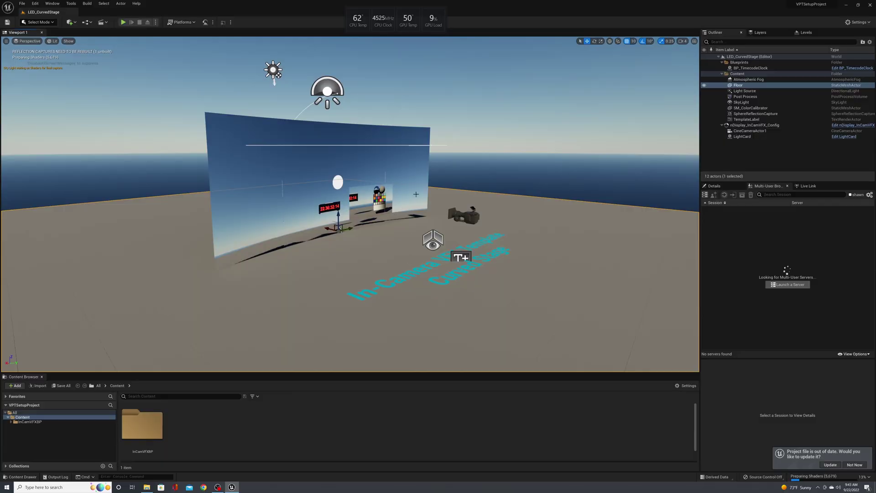
Delete the nDisplay_InCamVFX_Config LED wall actor and CineCameraActor1 from the level.
{"action": "left_click", "coordinate": [302, 172]}
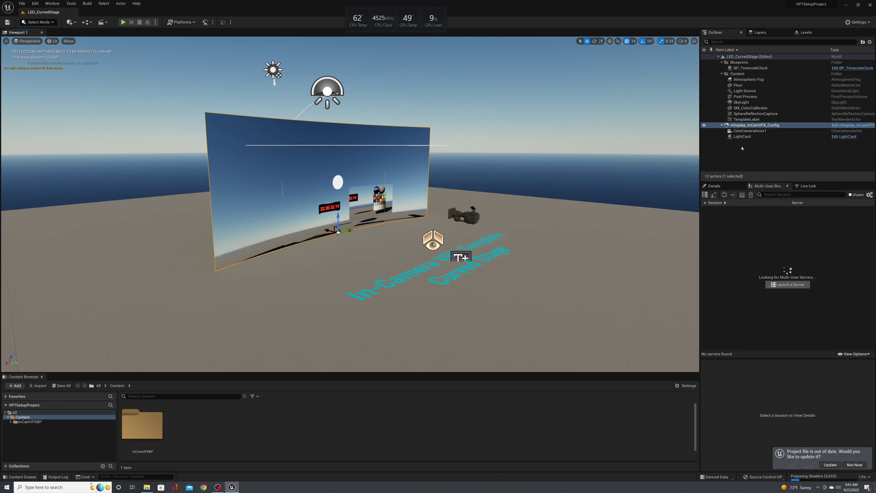
{"action": "left_click", "coordinate": [749, 126]}
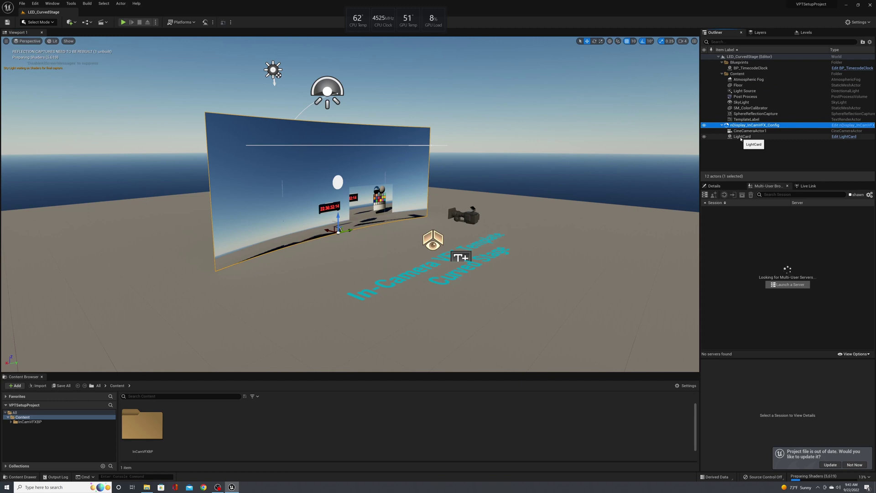
{"action": "key", "text": "Delete"}
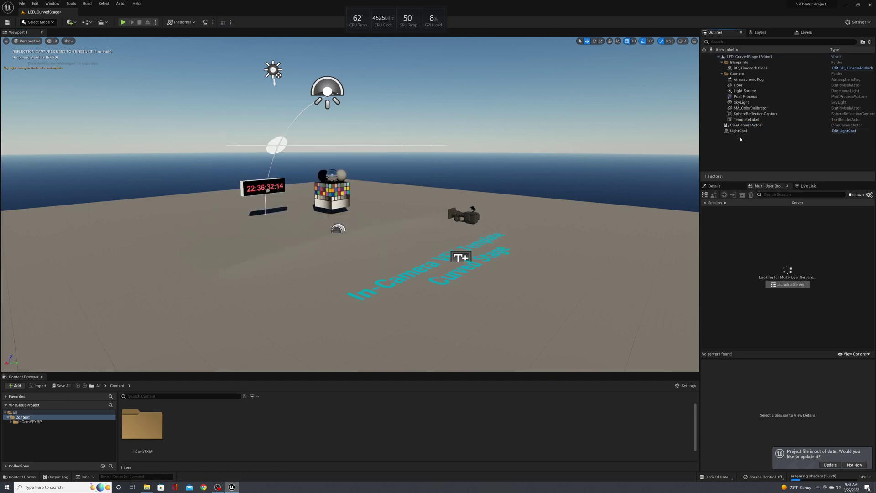
{"action": "left_click", "coordinate": [747, 126]}
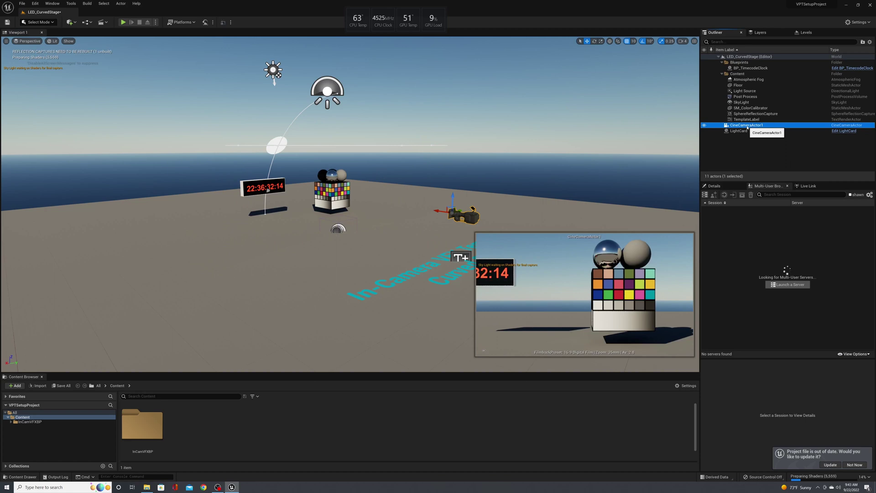
{"action": "key", "text": "Delete"}
Save the modified LED_CurvedStage level with Save All.
{"action": "left_click", "coordinate": [739, 125]}
{"action": "right_click_drag", "start_coordinate": [662, 183], "coordinate": [658, 208]}
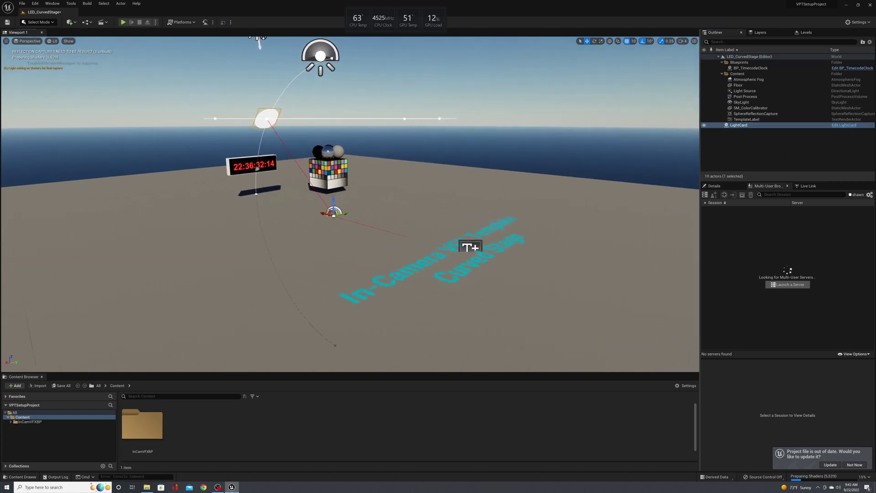
{"action": "left_click", "coordinate": [466, 170]}
{"action": "right_click_drag", "start_coordinate": [466, 170], "coordinate": [357, 236]}
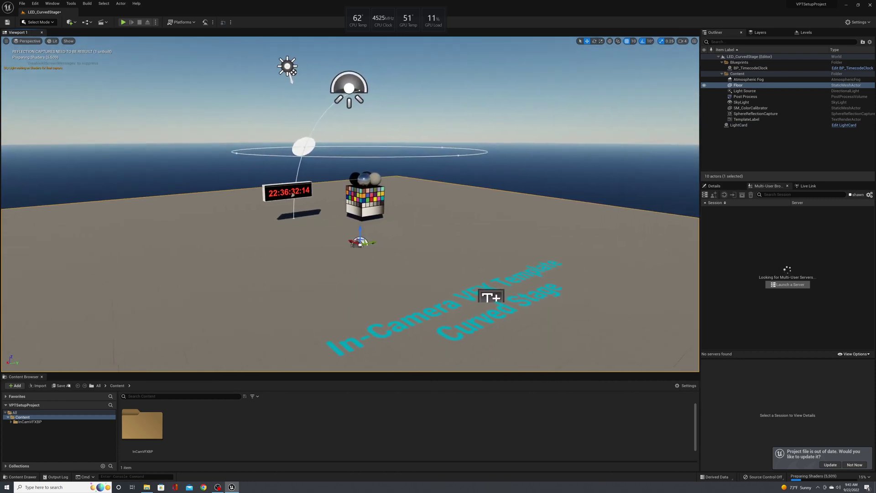
{"action": "left_click", "coordinate": [69, 386]}
{"action": "left_click", "coordinate": [482, 307]}
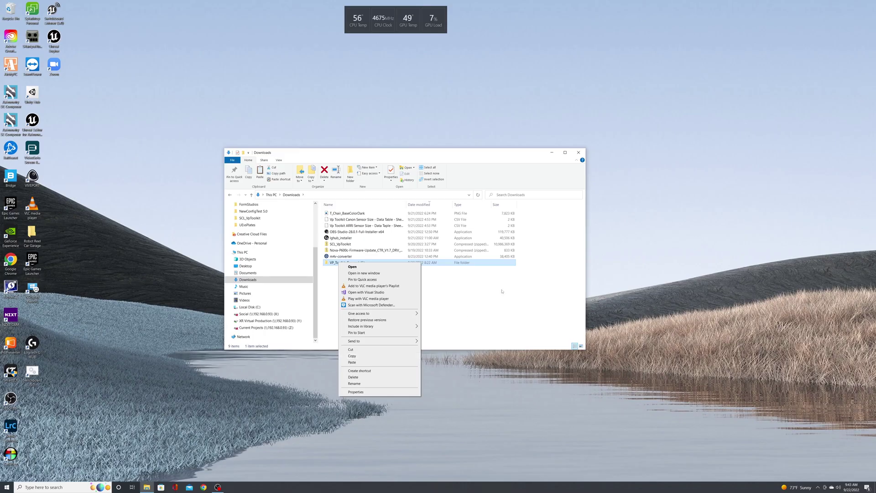
Copy the VP_Toolkit_Concept_Kit folder in File Explorer.
{"action": "left_click", "coordinate": [337, 263]}
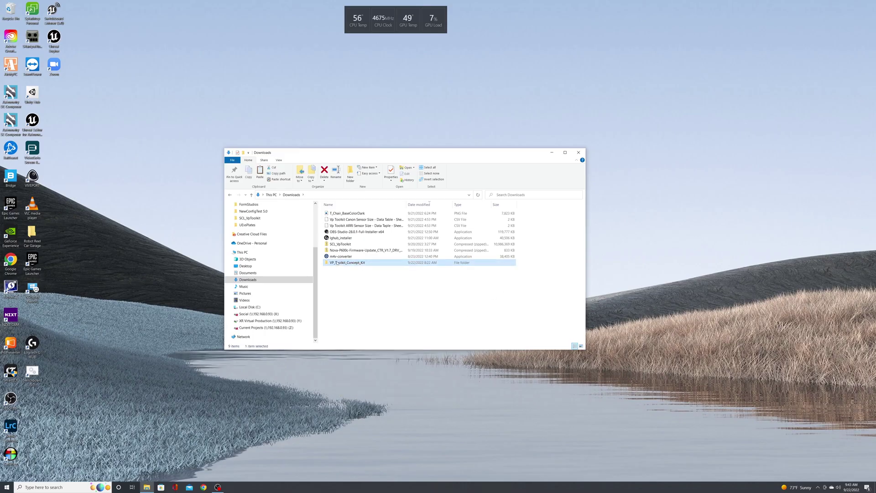
{"action": "right_click", "coordinate": [336, 263]}
{"action": "left_click", "coordinate": [365, 357]}
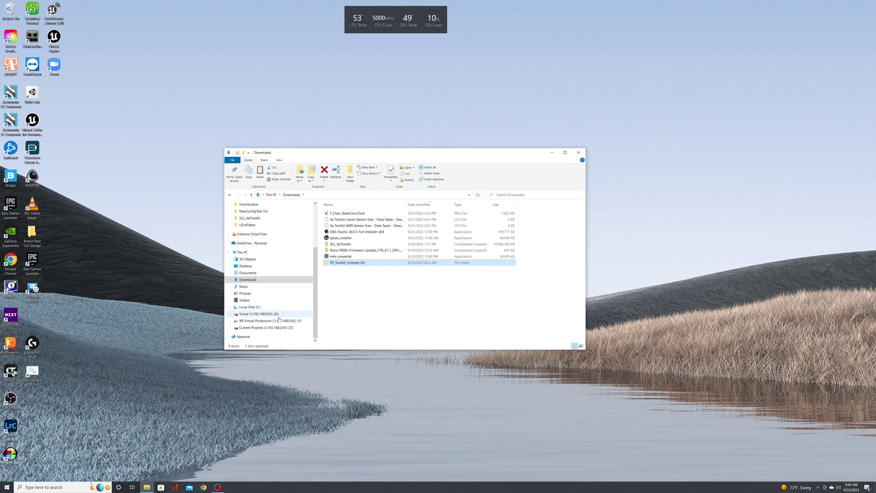
Navigate to Y:\Projects\VpToolkit_Plugin_Videos\Unreal_Projects\VPTSetupProject.
{"action": "left_click", "coordinate": [294, 320]}
{"action": "scroll", "coordinate": [347, 270], "scroll_direction": "down", "scroll_amount": 2}
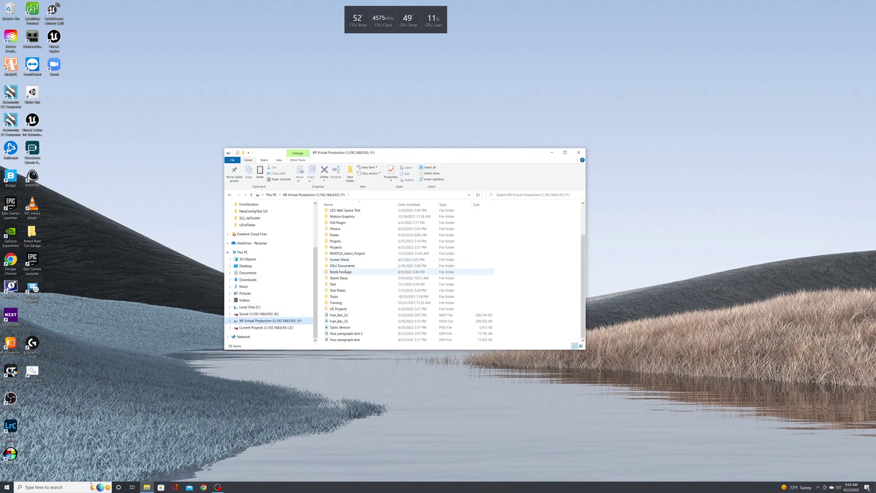
{"action": "double_click", "coordinate": [338, 247]}
{"action": "double_click", "coordinate": [347, 213]}
{"action": "left_click", "coordinate": [342, 225]}
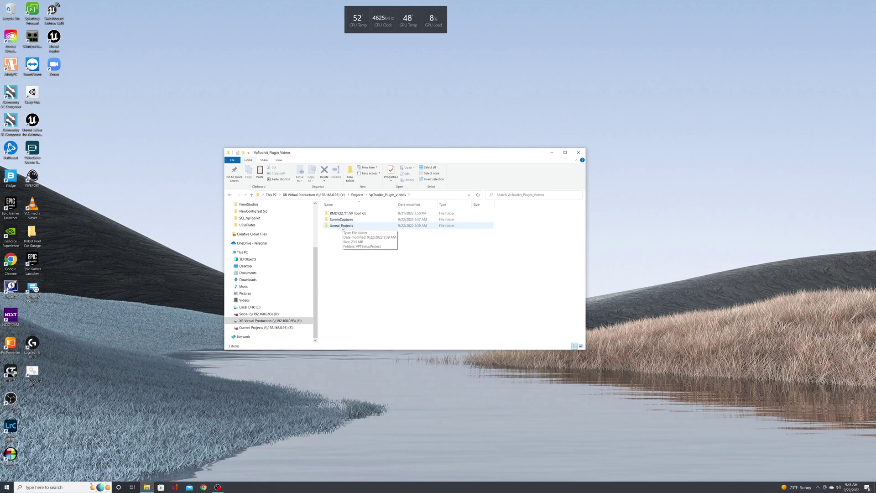
{"action": "double_click", "coordinate": [342, 225]}
{"action": "double_click", "coordinate": [342, 213]}
Create a new folder named Plugins in VPTSetupProject and open it.
{"action": "right_click", "coordinate": [340, 267]}
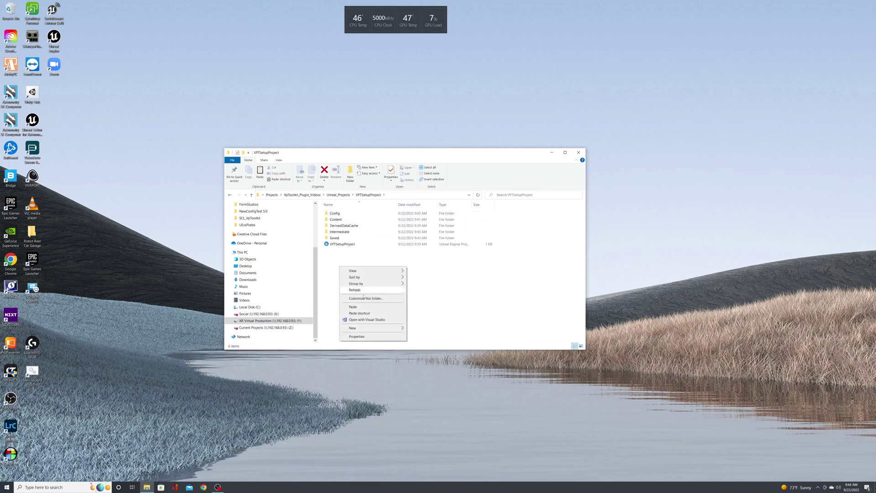
{"action": "mouse_move", "coordinate": [365, 328]}
{"action": "left_click", "coordinate": [422, 327]}
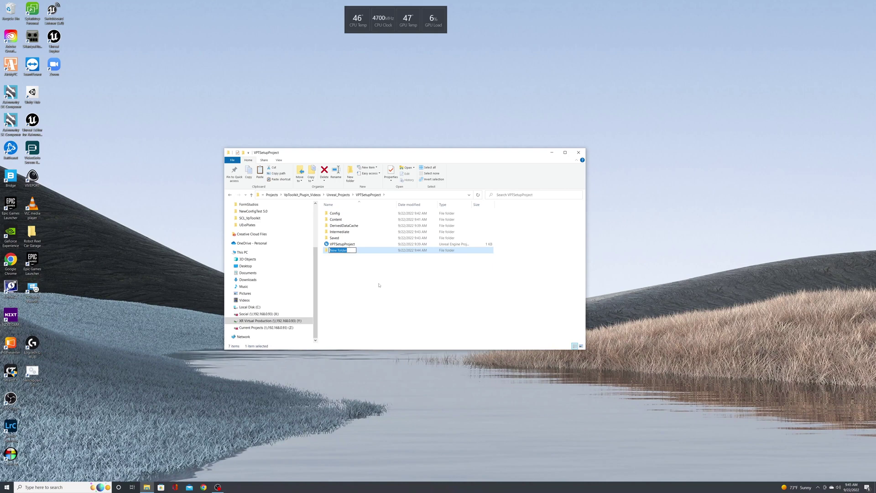
{"action": "type", "text": "Pl"}
{"action": "type", "text": "lu"}
{"action": "type", "text": "gins"}
{"action": "key", "text": "Return"}
{"action": "double_click", "coordinate": [337, 252]}
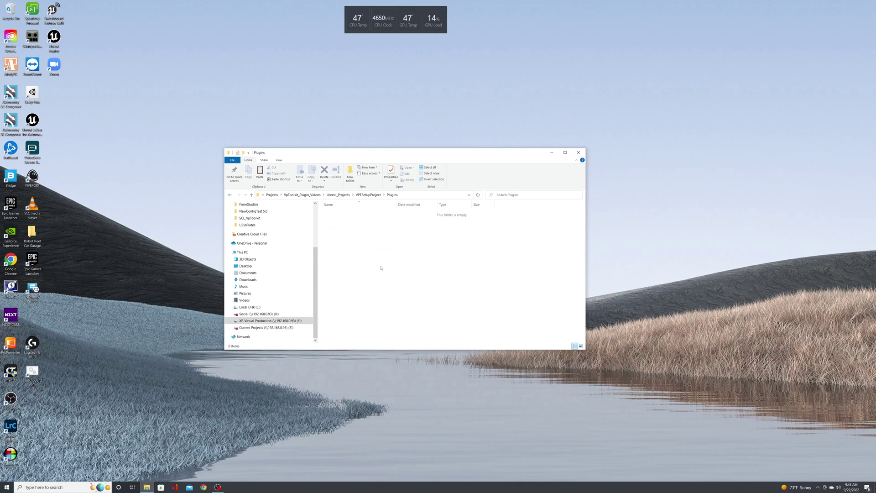
Paste the toolkit files into Plugins, then launch VPTSetupProject.uproject from the project folder.
{"action": "key", "text": "ctrl+v"}
{"action": "left_click", "coordinate": [368, 194]}
{"action": "double_click", "coordinate": [347, 251]}
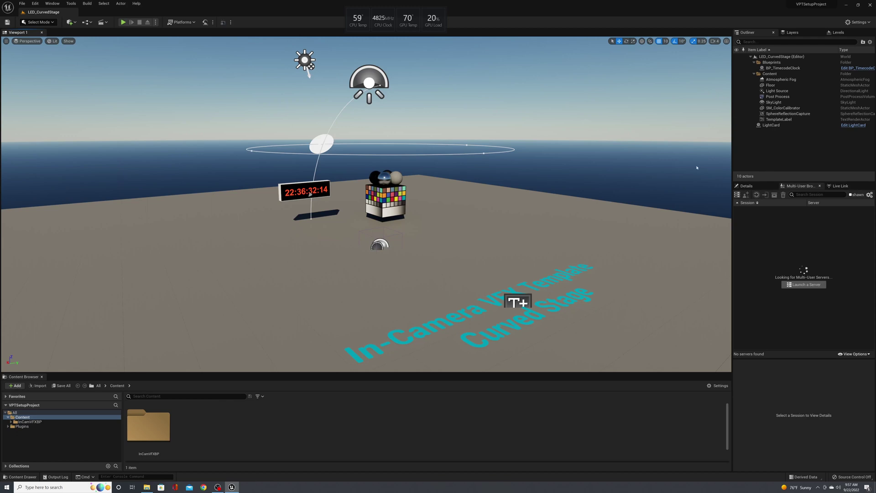
Start importing a window layout from the Window > Load Layout menu.
{"action": "left_click", "coordinate": [52, 4]}
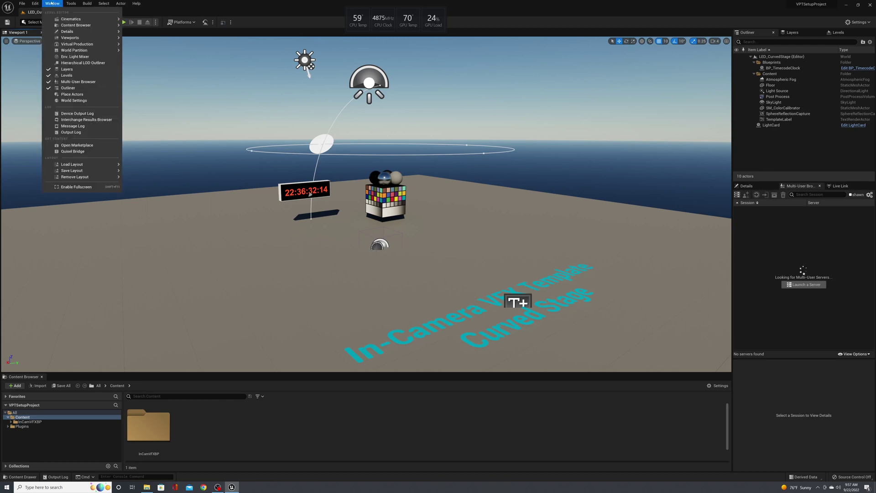
{"action": "left_click", "coordinate": [51, 4]}
{"action": "left_click", "coordinate": [49, 5]}
{"action": "mouse_move", "coordinate": [94, 165]}
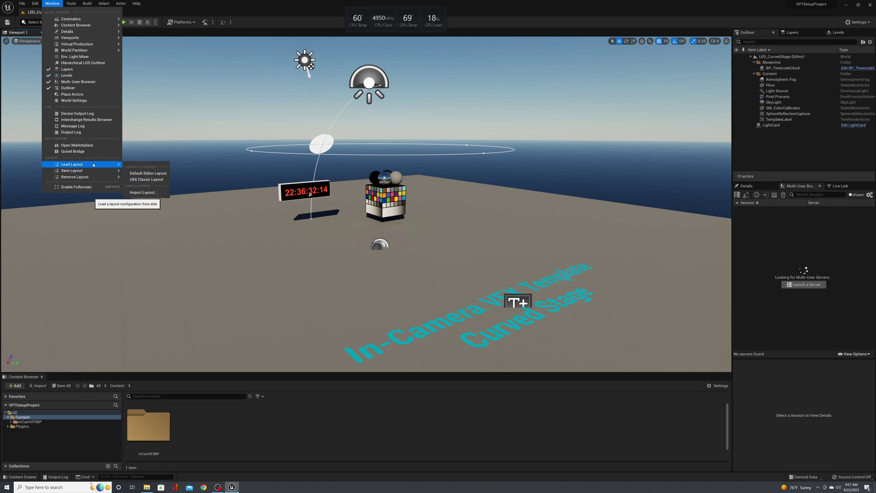
{"action": "left_click", "coordinate": [142, 192]}
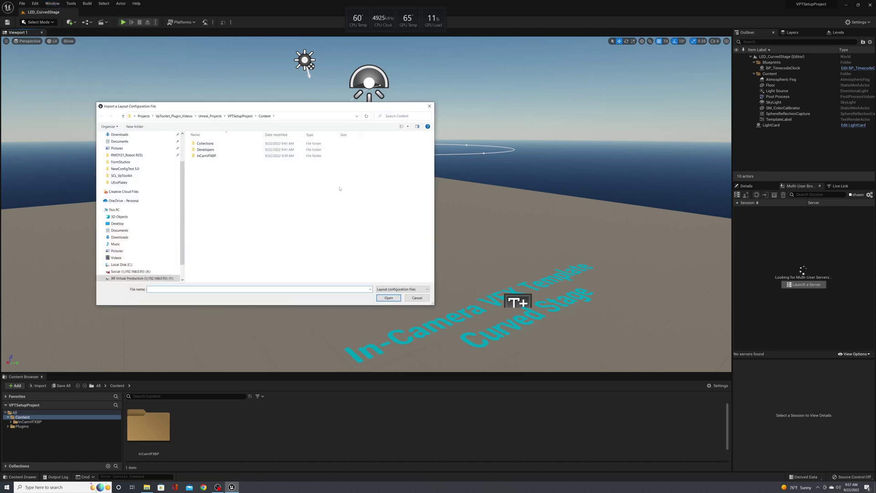
Import VPT_WindowLayout_UE5 from VPTSetupProject/Plugins/VP_Toolkit_Concept_Kit/Content/WindowLayout.
{"action": "left_click", "coordinate": [208, 116]}
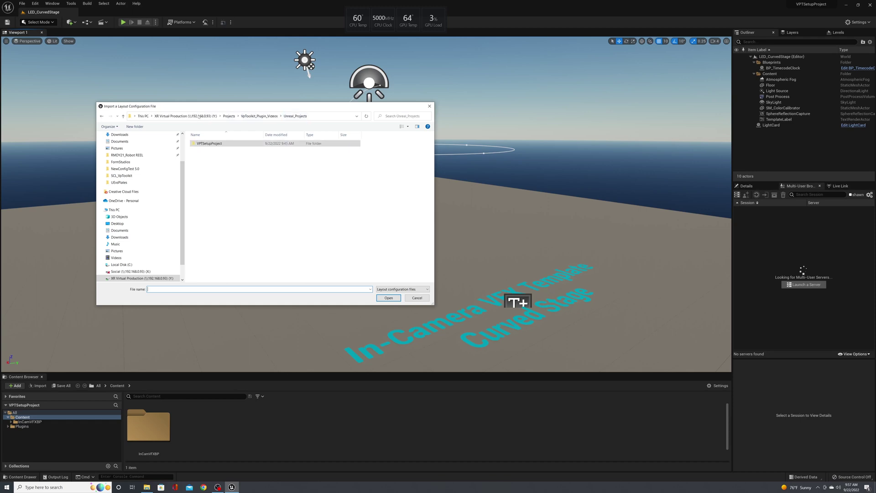
{"action": "double_click", "coordinate": [208, 143]}
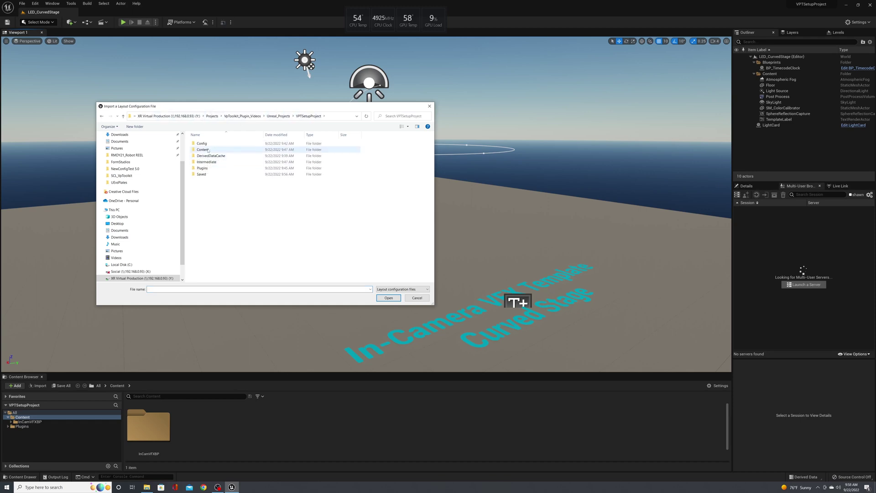
{"action": "double_click", "coordinate": [203, 168]}
{"action": "double_click", "coordinate": [204, 144]}
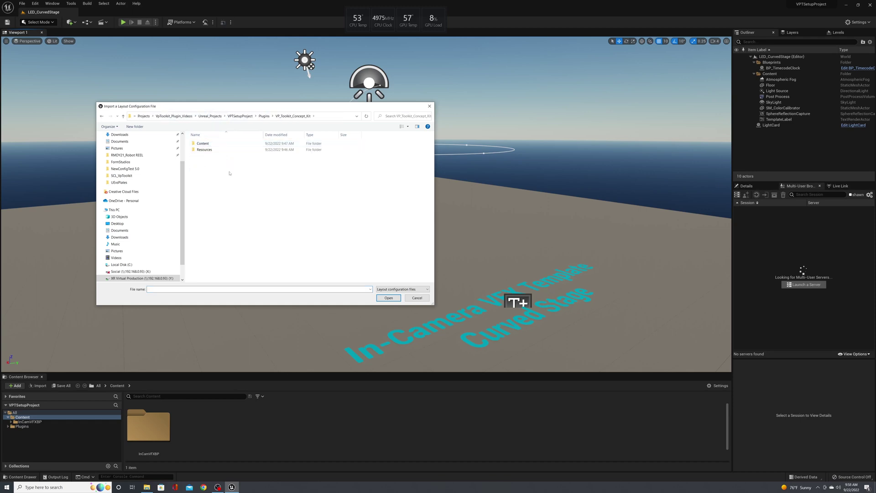
{"action": "double_click", "coordinate": [204, 143]}
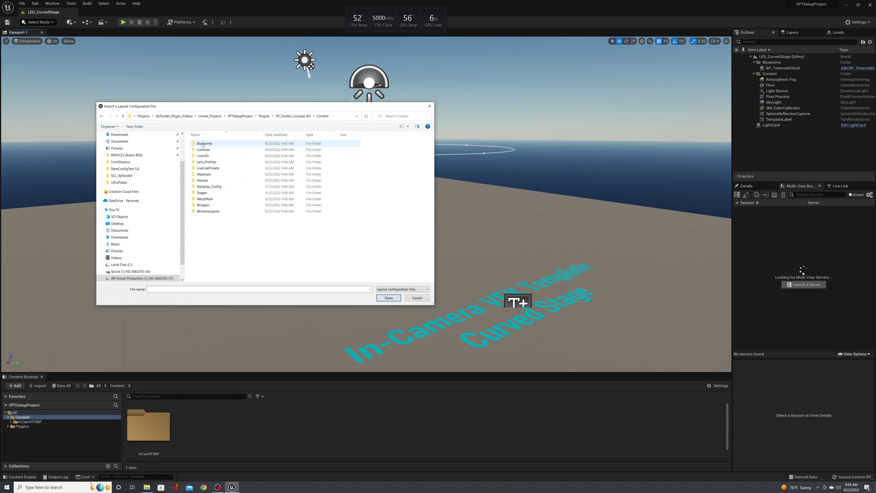
{"action": "double_click", "coordinate": [208, 211]}
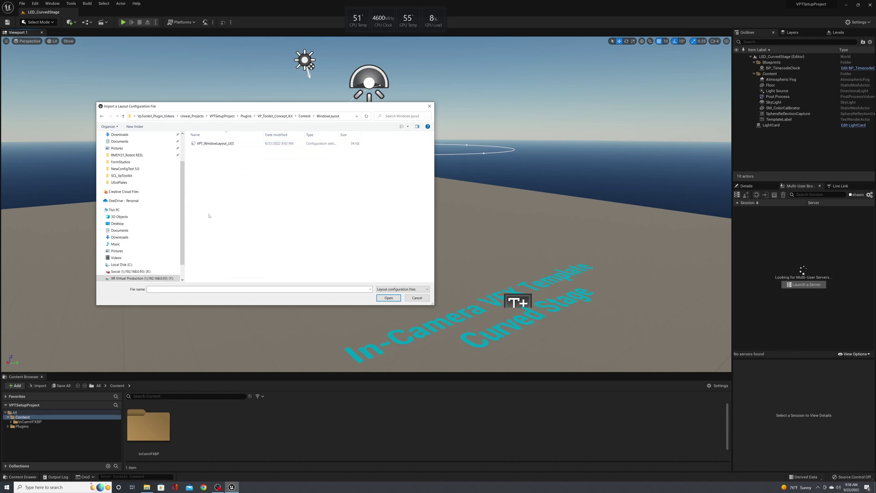
{"action": "left_click", "coordinate": [215, 143]}
{"action": "left_click", "coordinate": [387, 298]}
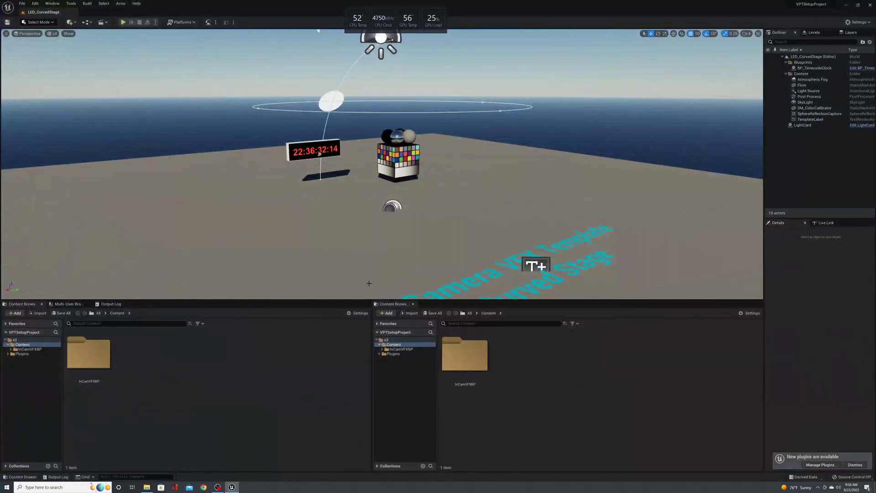
Enlarge the viewport above the content browsers, then bring up Project Settings.
{"action": "left_click_drag", "start_coordinate": [360, 300], "coordinate": [343, 359]}
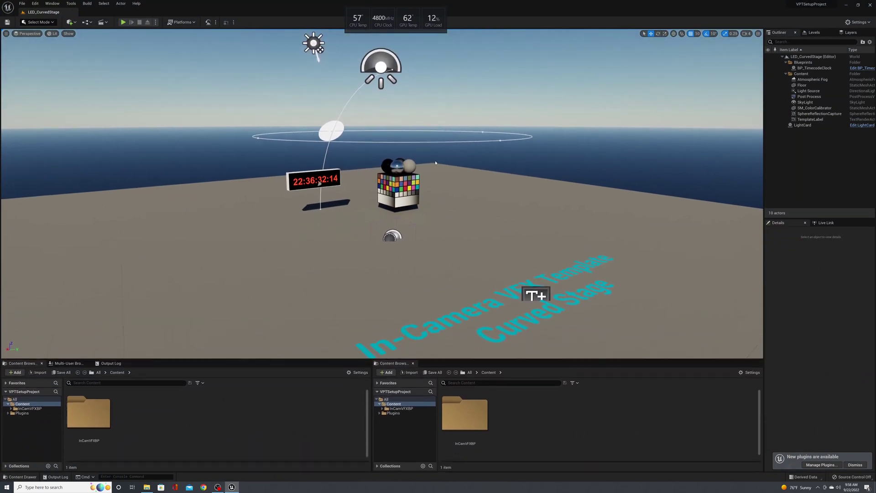
{"action": "left_click", "coordinate": [39, 4]}
{"action": "left_click", "coordinate": [64, 88]}
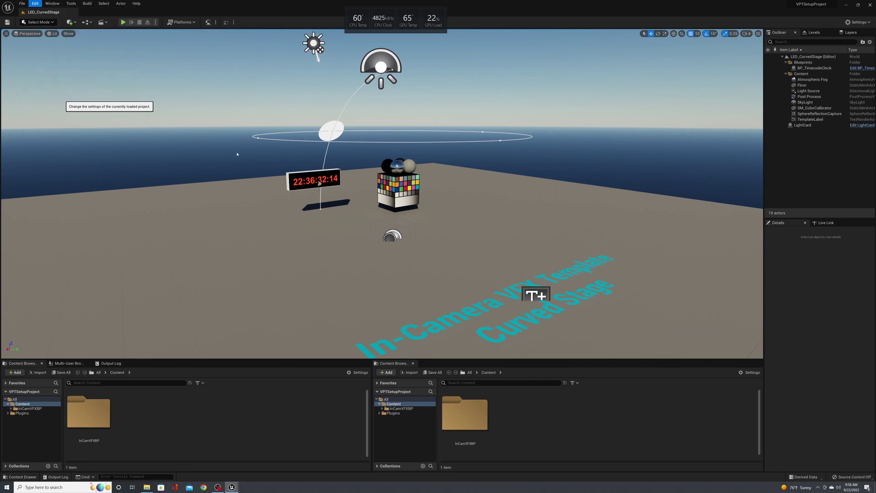
{"action": "scroll", "coordinate": [302, 251], "scroll_direction": "down", "scroll_amount": 3}
{"action": "scroll", "coordinate": [303, 251], "scroll_direction": "down", "scroll_amount": 15}
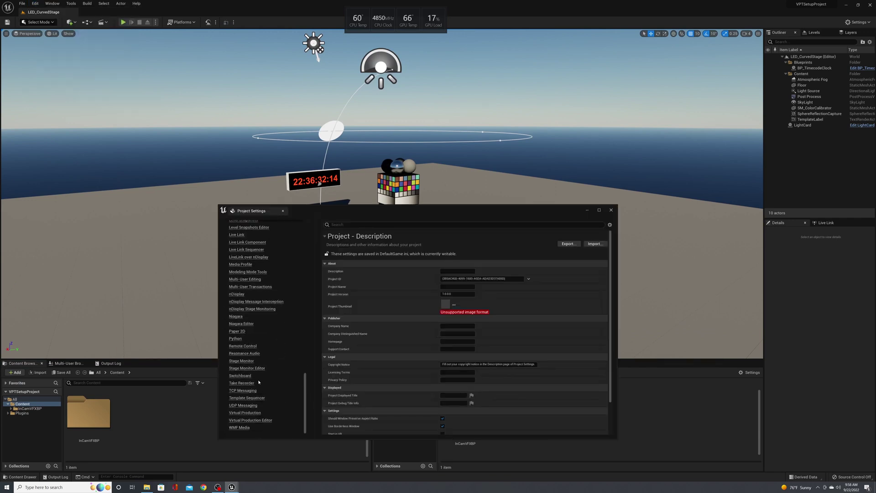
{"action": "scroll", "coordinate": [250, 356], "scroll_direction": "up", "scroll_amount": 2}
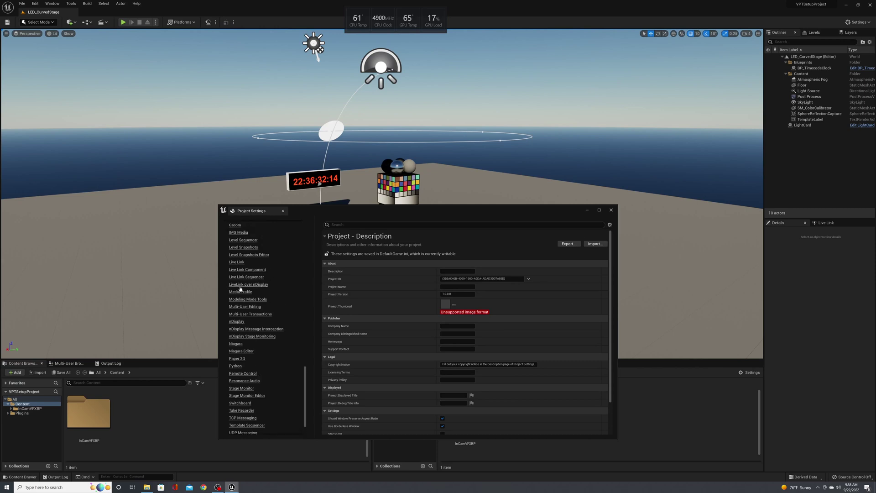
{"action": "left_click", "coordinate": [237, 322]}
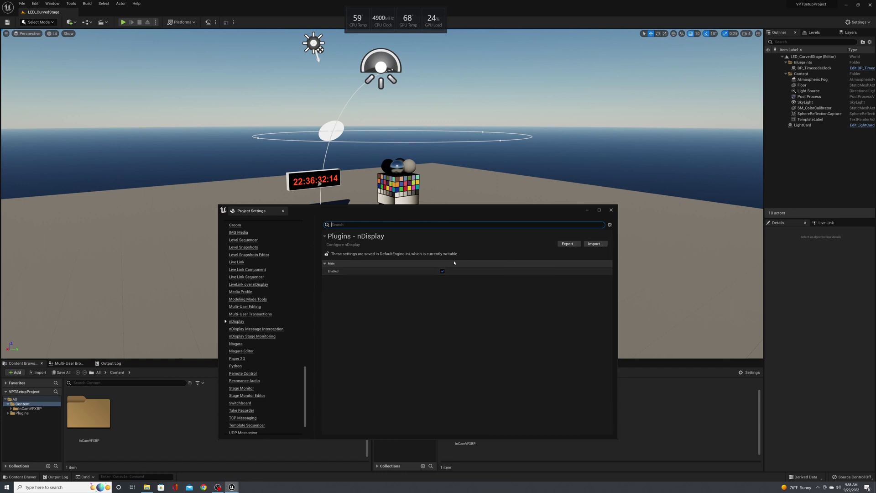
{"action": "left_click", "coordinate": [611, 210]}
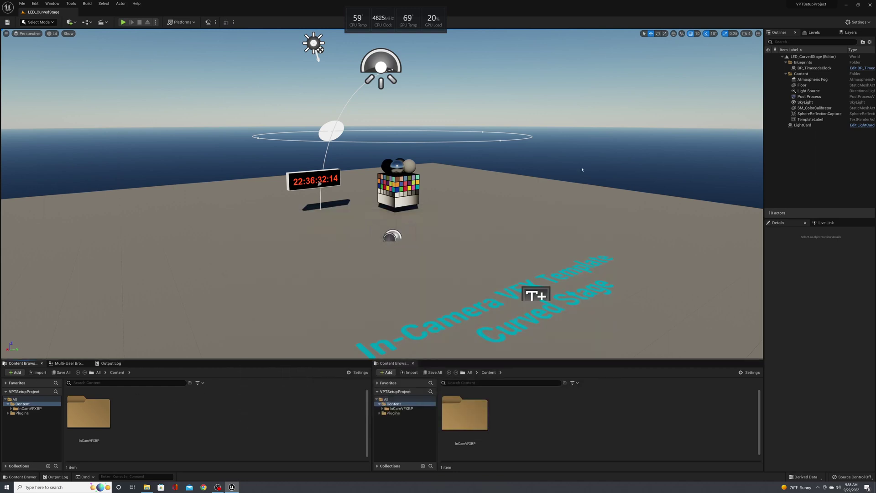
Show plugin content in the left browser and open VP Toolkit Concept Kit Content > Widgets.
{"action": "left_click", "coordinate": [20, 414]}
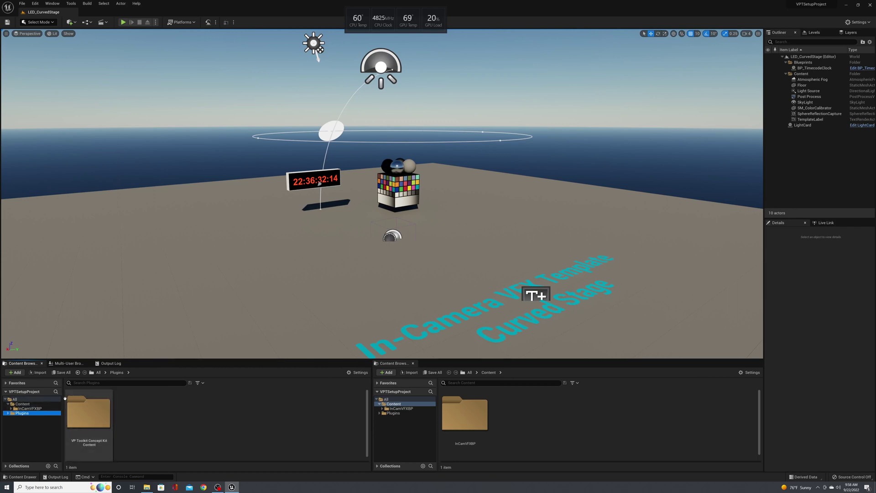
{"action": "left_click", "coordinate": [358, 372]}
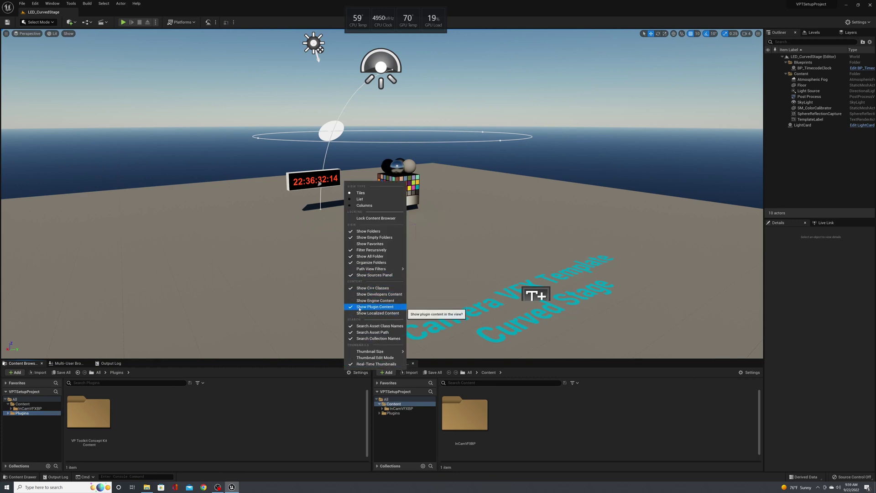
{"action": "left_click", "coordinate": [257, 417]}
{"action": "double_click", "coordinate": [95, 416]}
{"action": "scroll", "coordinate": [268, 415], "scroll_direction": "down", "scroll_amount": 2}
{"action": "scroll", "coordinate": [267, 415], "scroll_direction": "down", "scroll_amount": 2}
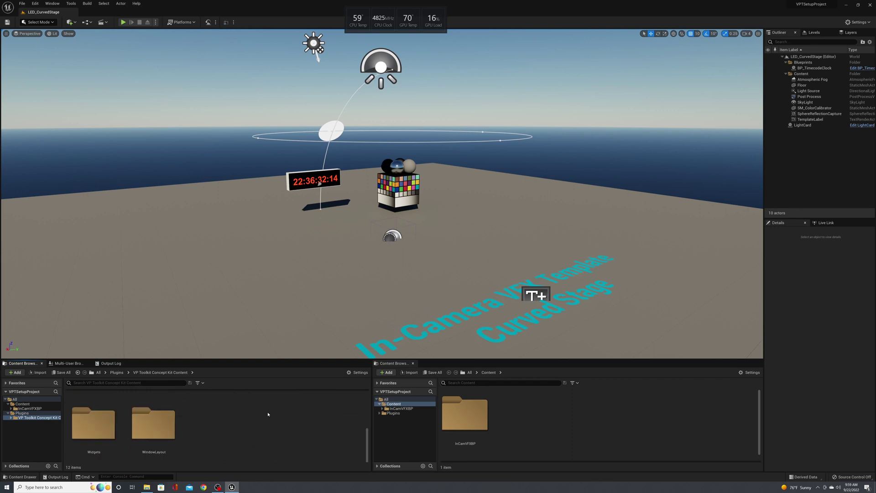
{"action": "double_click", "coordinate": [92, 417]}
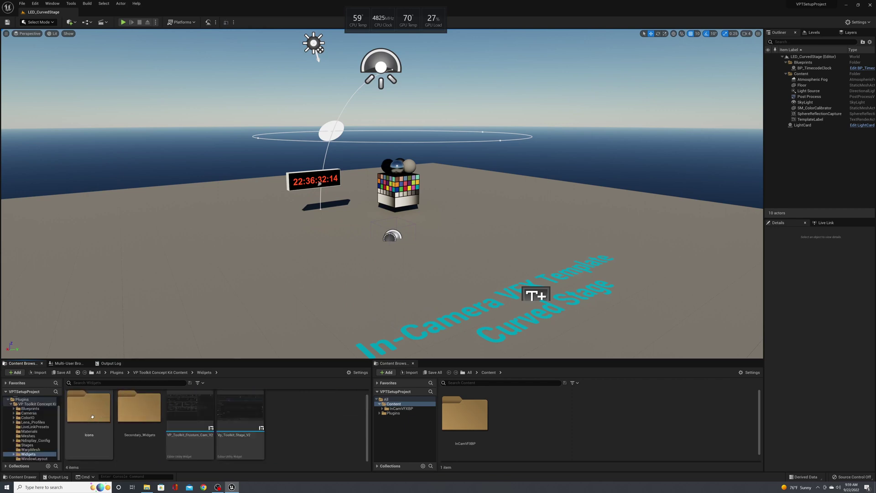
Run VP_Toolkit_Frustum_Cam_V2 as an editor utility widget, docked as a slim panel above the viewport.
{"action": "right_click", "coordinate": [192, 416]}
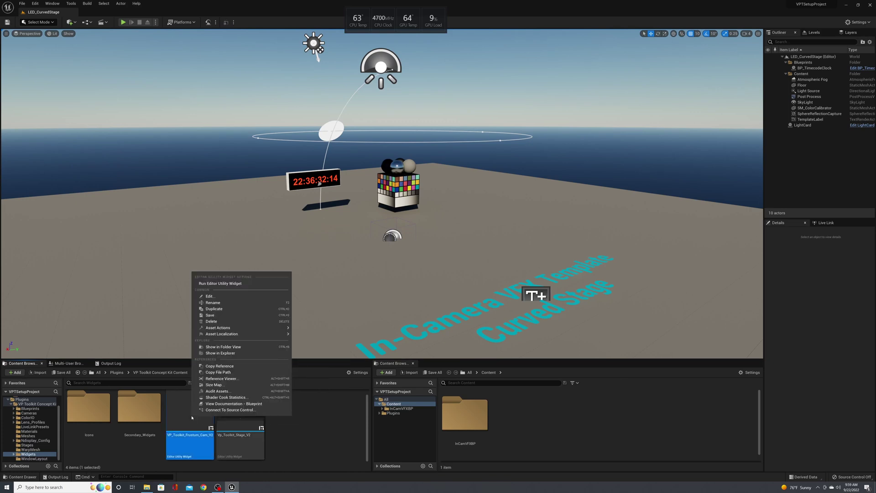
{"action": "left_click", "coordinate": [222, 283]}
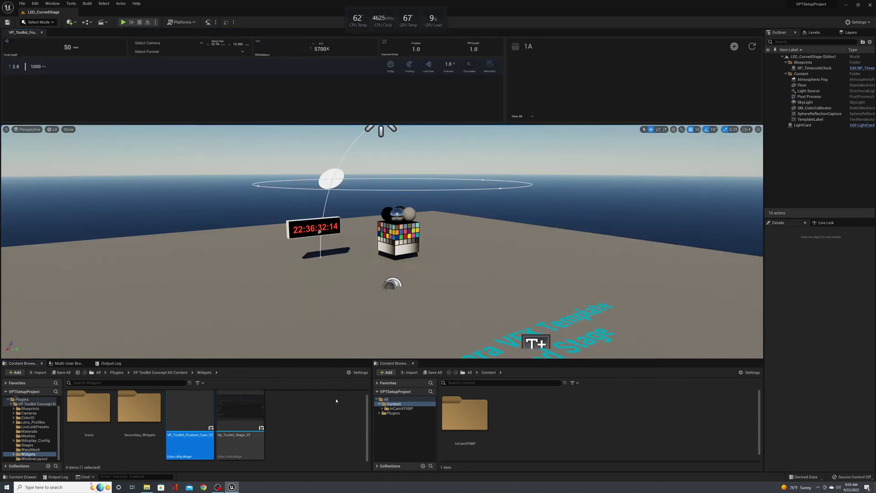
{"action": "left_click_drag", "start_coordinate": [22, 32], "coordinate": [259, 121]}
{"action": "left_click_drag", "start_coordinate": [238, 165], "coordinate": [76, 54]}
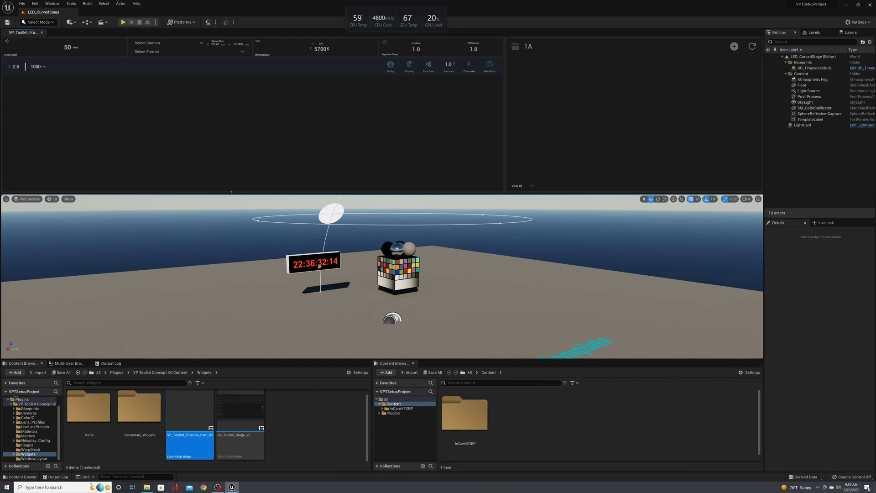
{"action": "left_click_drag", "start_coordinate": [232, 194], "coordinate": [251, 98]}
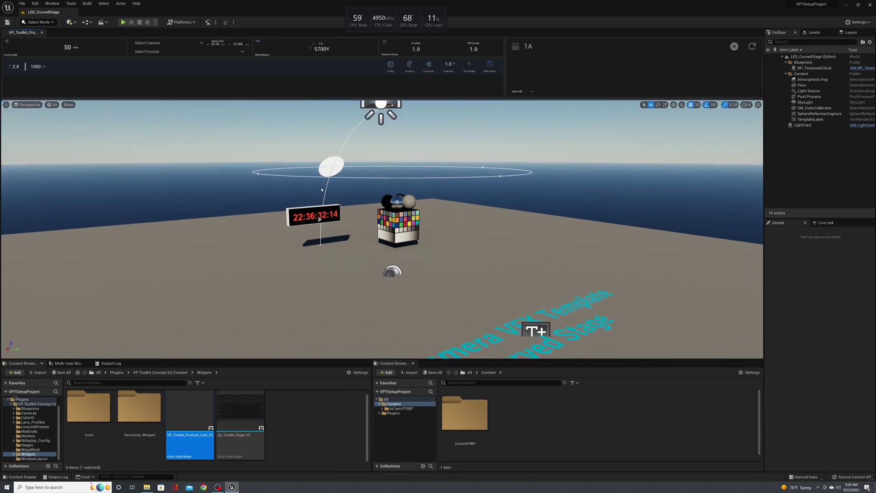
Run the Vp_Toolkit_Stage_V2 utility widget and widen the viewport beside its Stage panel.
{"action": "right_click", "coordinate": [233, 414]}
{"action": "key", "text": "Escape"}
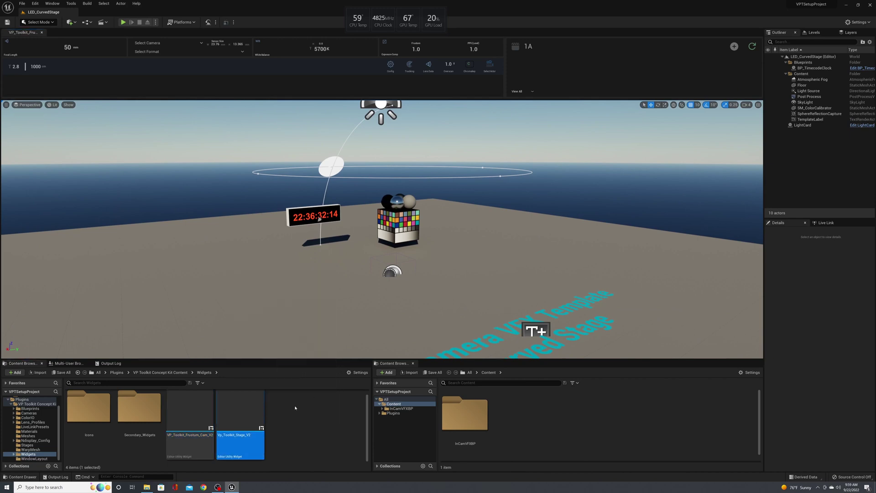
{"action": "right_click", "coordinate": [241, 414]}
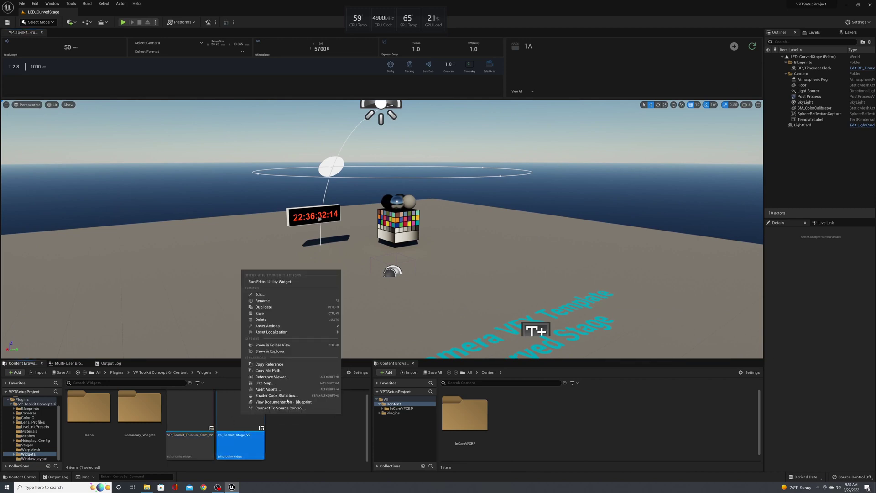
{"action": "left_click", "coordinate": [271, 282]}
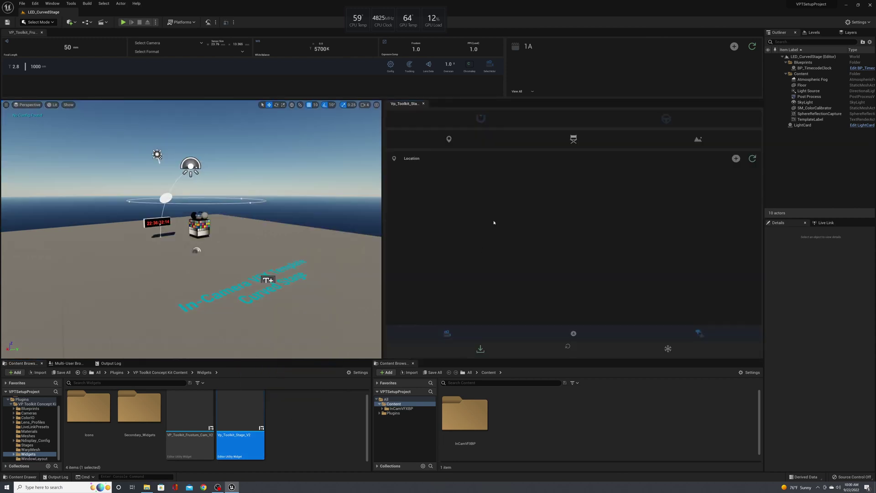
{"action": "left_click_drag", "start_coordinate": [382, 127], "coordinate": [667, 154]}
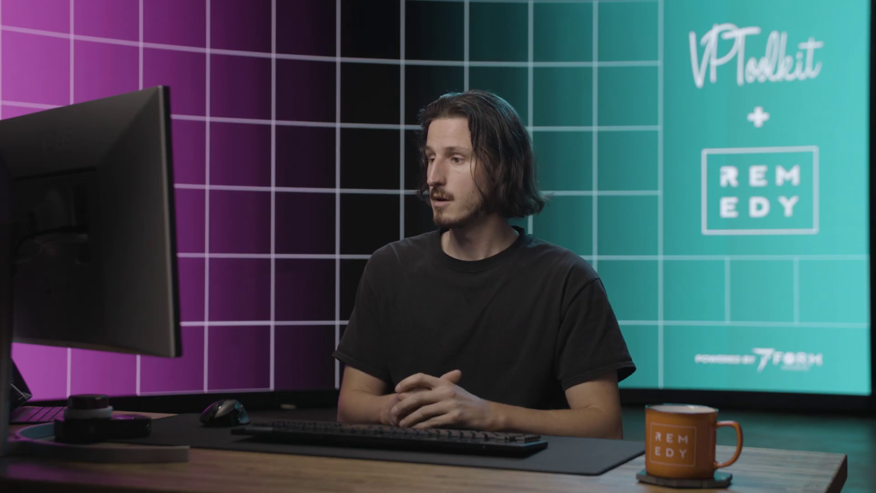